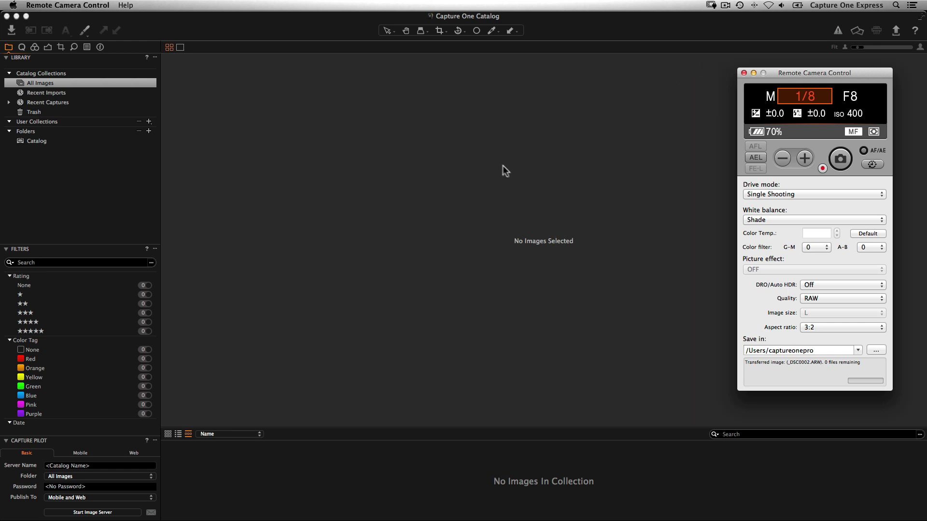
Step: Set shutter speed to 1/10 and save captures to a new Pictures/Images folder
left_click(805, 158)
left_click(875, 351)
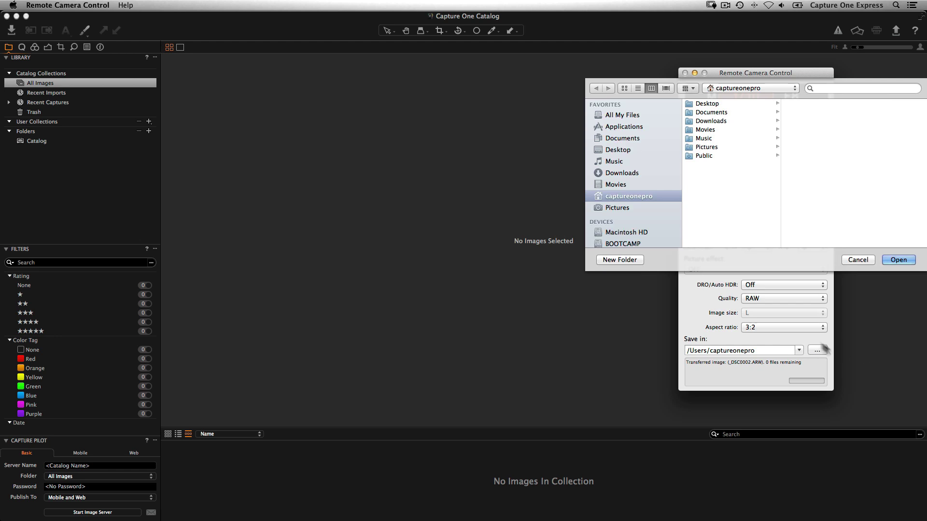
left_click(716, 148)
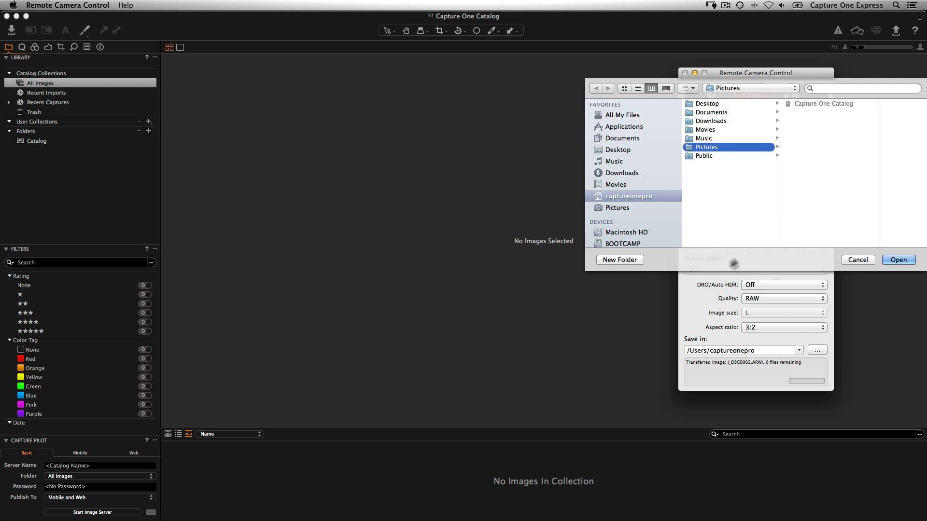
left_click(632, 261)
type("Images")
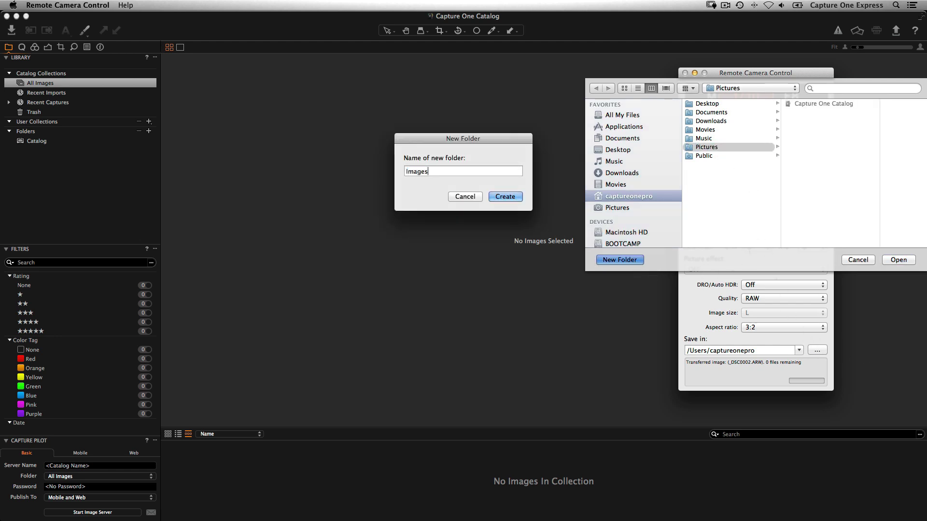
left_click(506, 197)
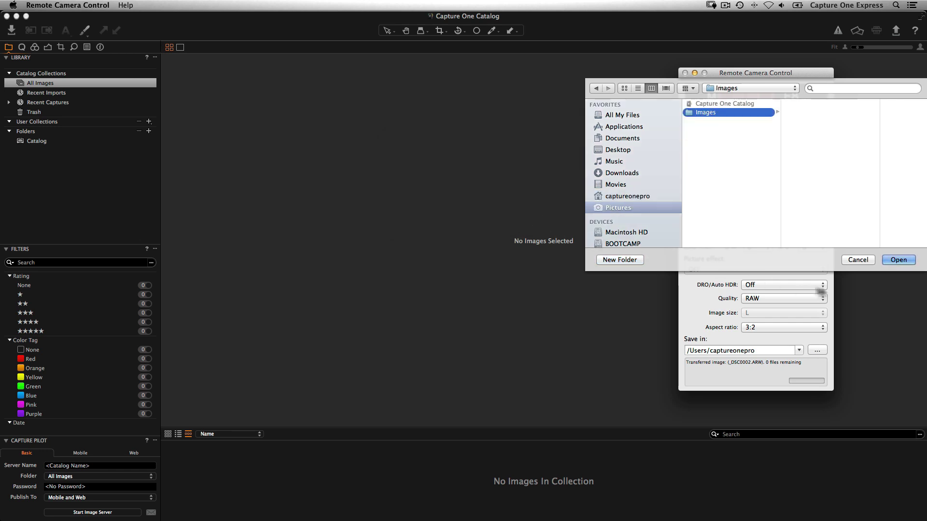
left_click(885, 260)
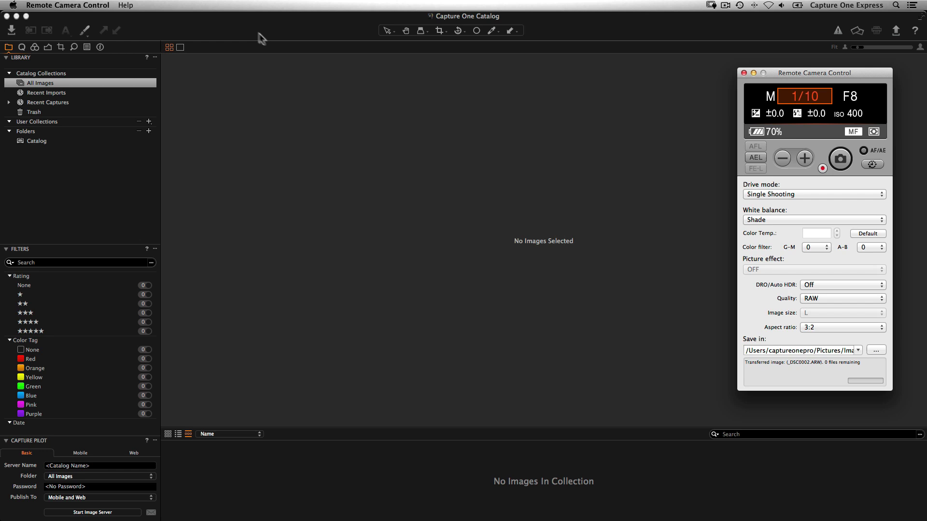
Step: Point Capture One's hot folder at Pictures/Images via Camera > Select Hot Folder
key("super+w")
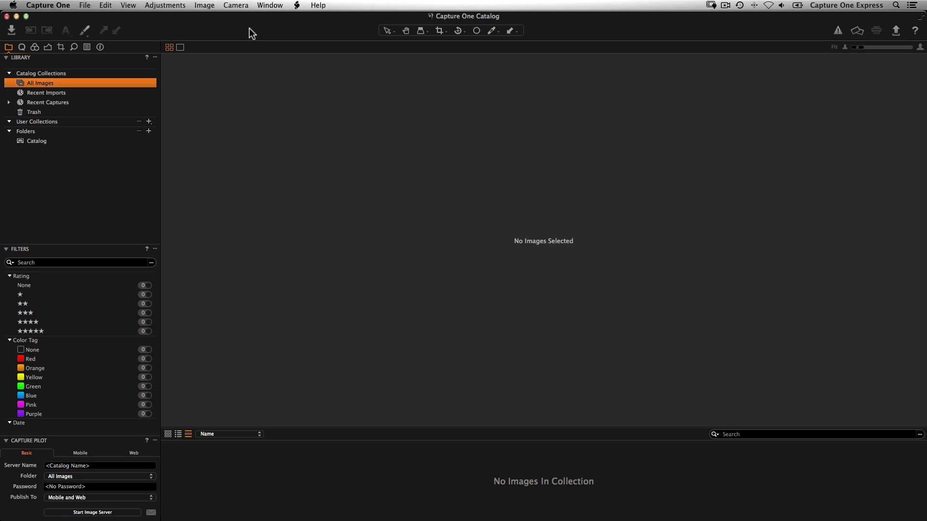
left_click(241, 6)
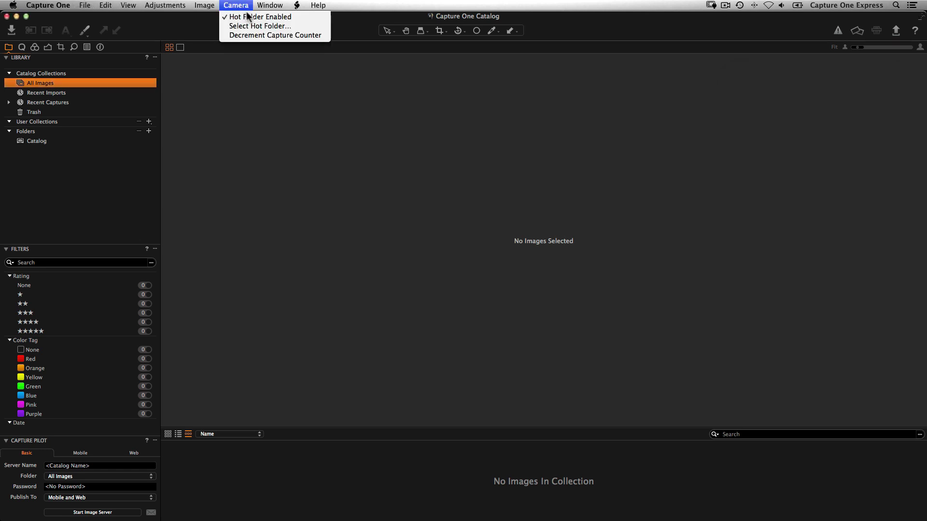
left_click(299, 25)
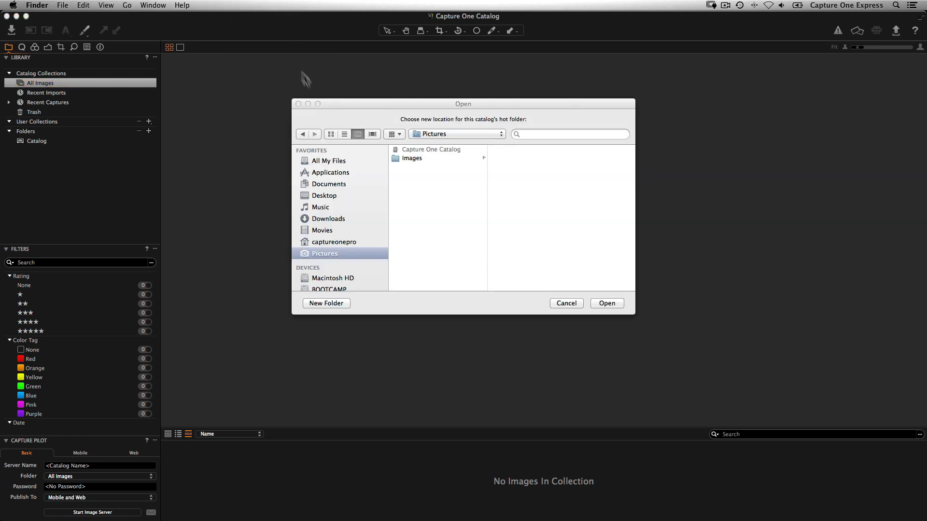
left_click(414, 162)
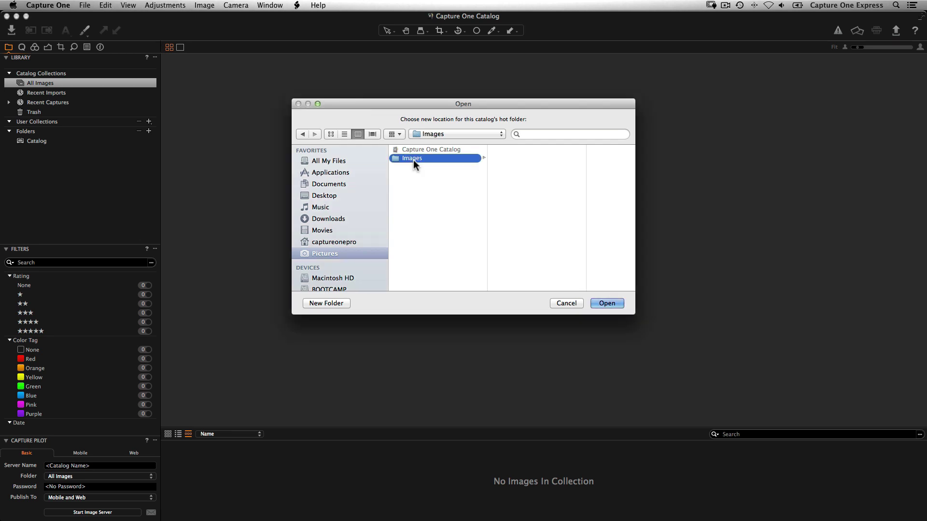
left_click(607, 303)
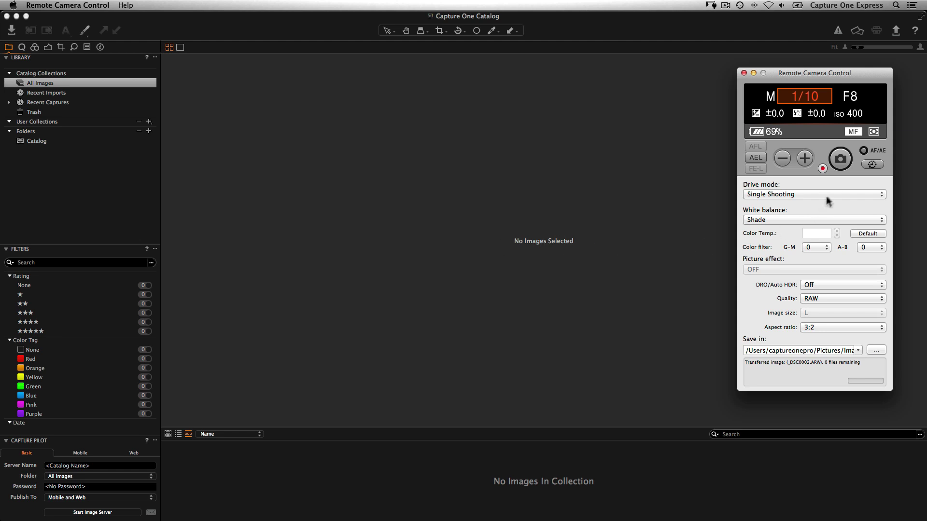
Step: Fire a first tethered test shot and check it in the catalog
left_click(839, 159)
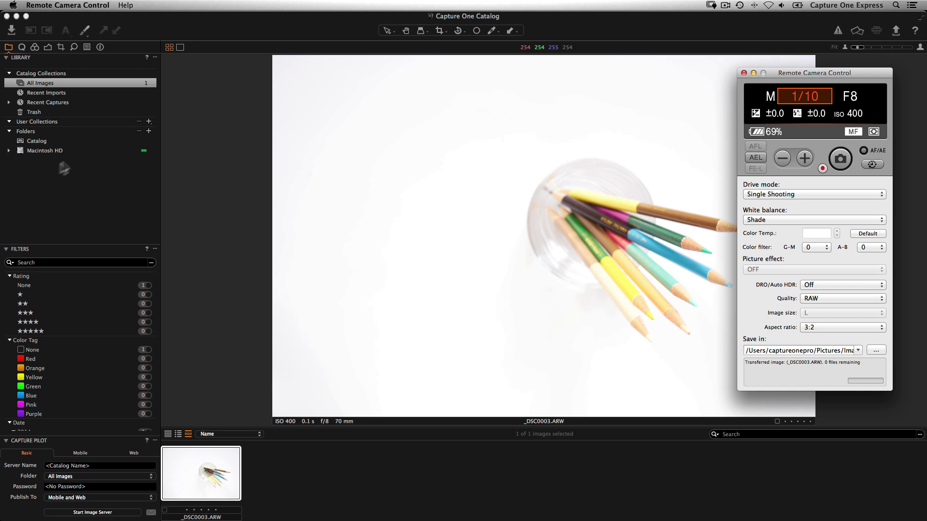
left_click(8, 151)
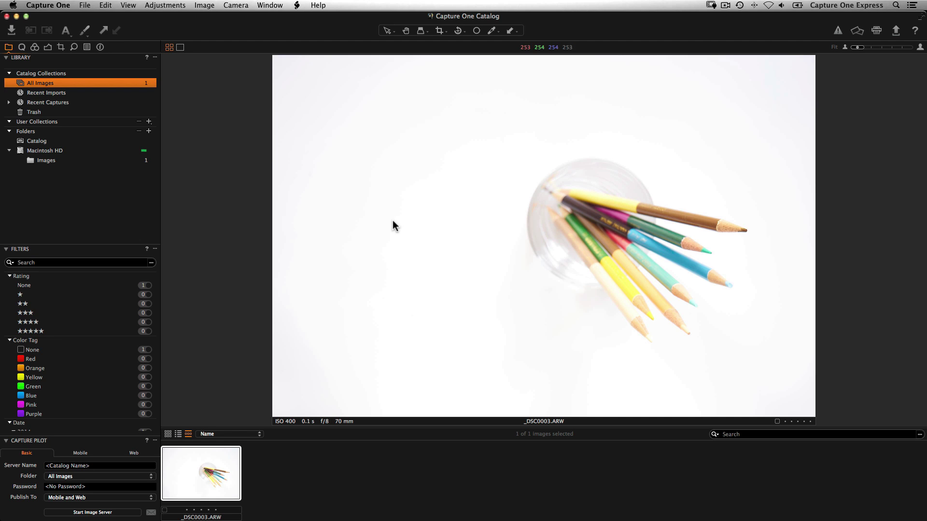
key("super+Tab")
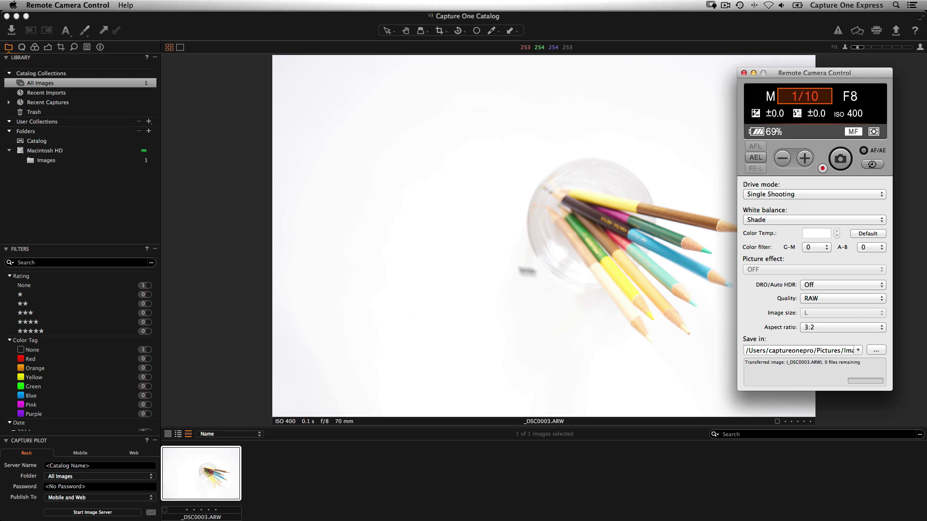
Step: At 1/15 s, shoot twice at f/7.1 and once at f/8, then review the captures
left_click(805, 158)
left_click(806, 159)
left_click(854, 103)
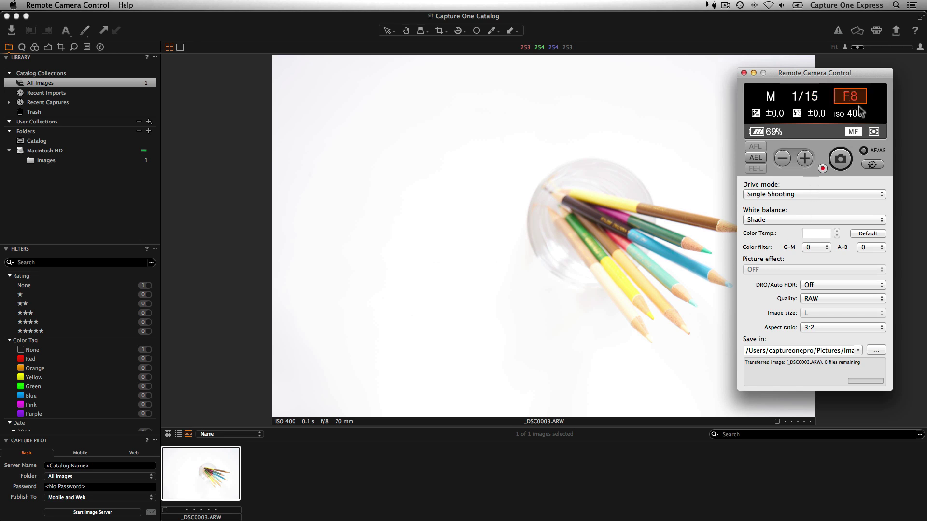
left_click(783, 161)
left_click(840, 161)
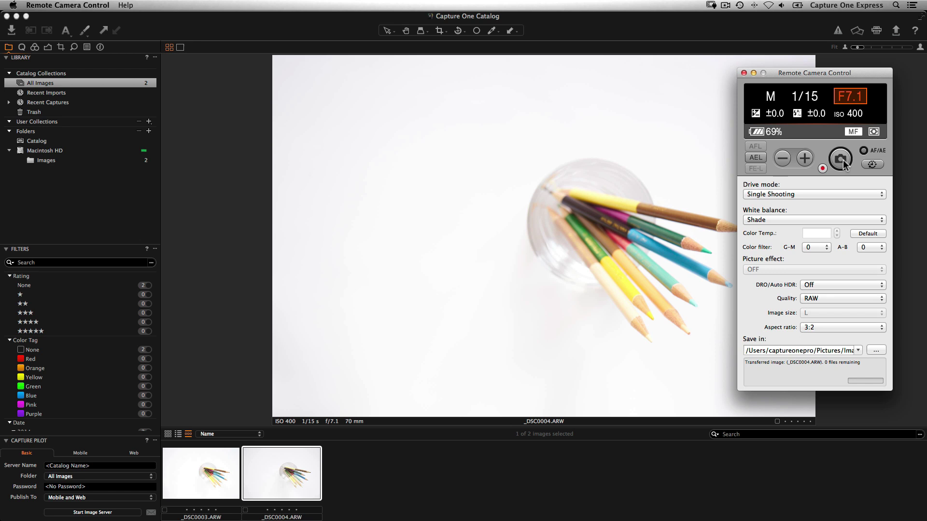
left_click(842, 160)
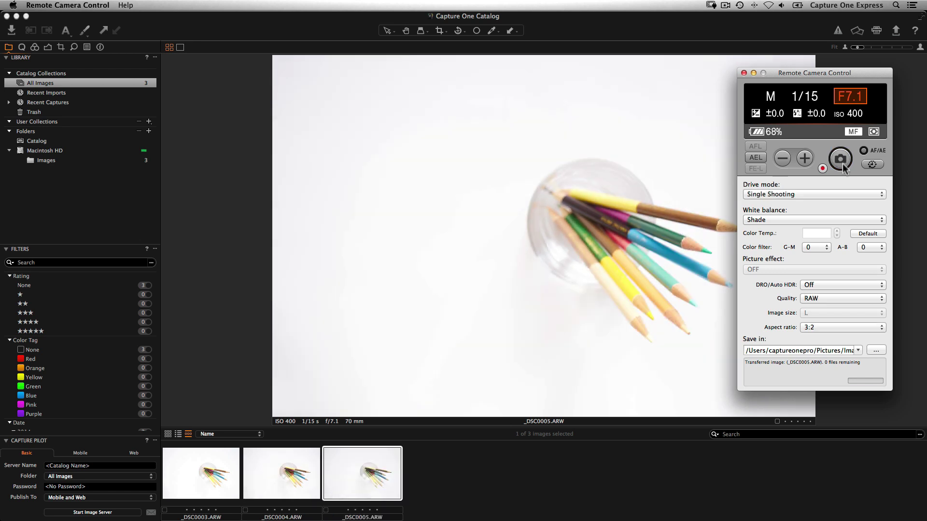
left_click(805, 160)
left_click(844, 162)
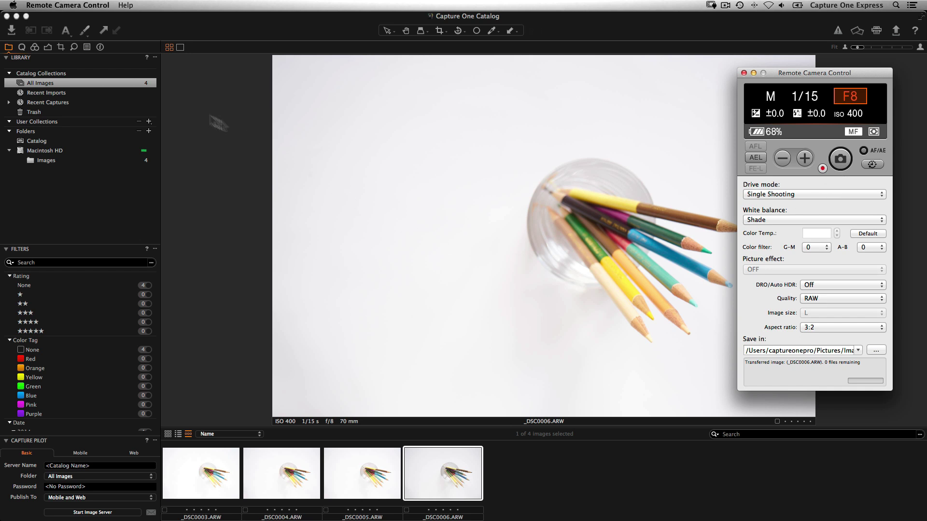
left_click(8, 102)
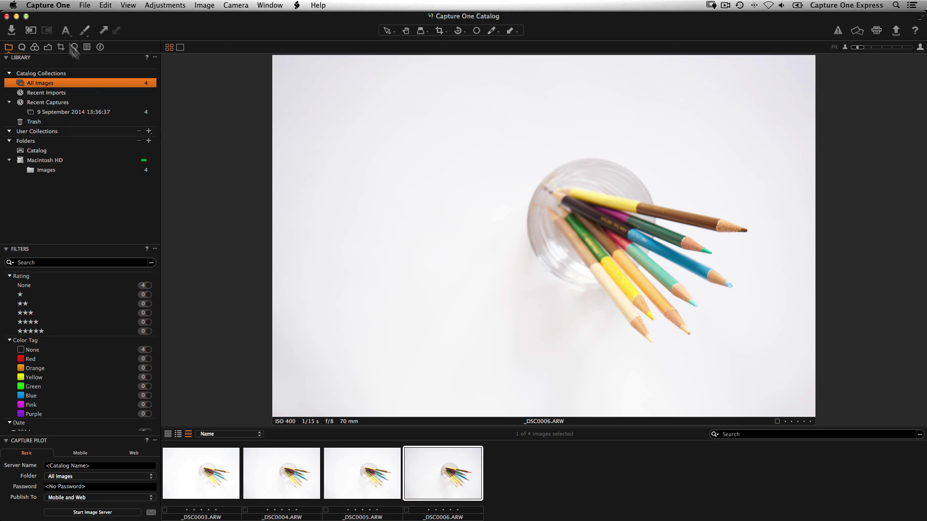
Step: Raise saturation to 5 and shift the levels midtone to -0.11
left_click(45, 47)
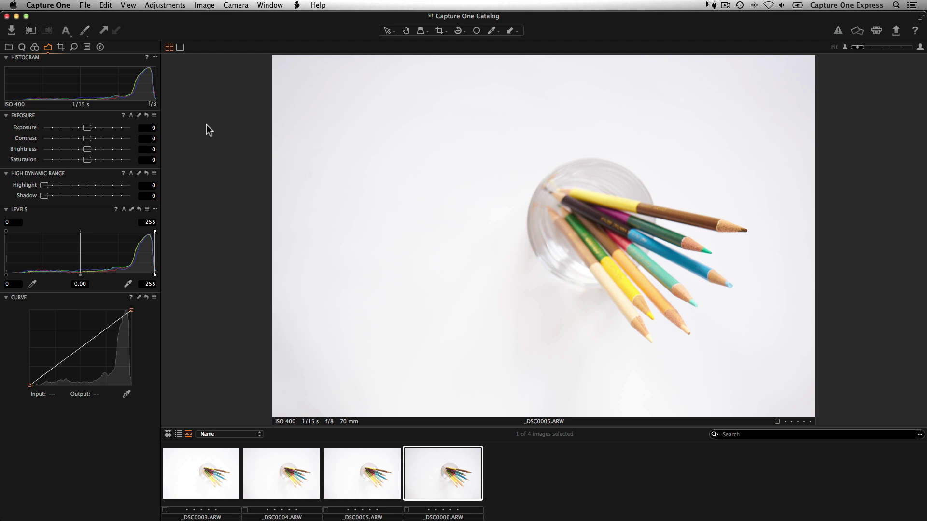
left_click_drag(88, 159, 91, 160)
left_click_drag(80, 278, 88, 276)
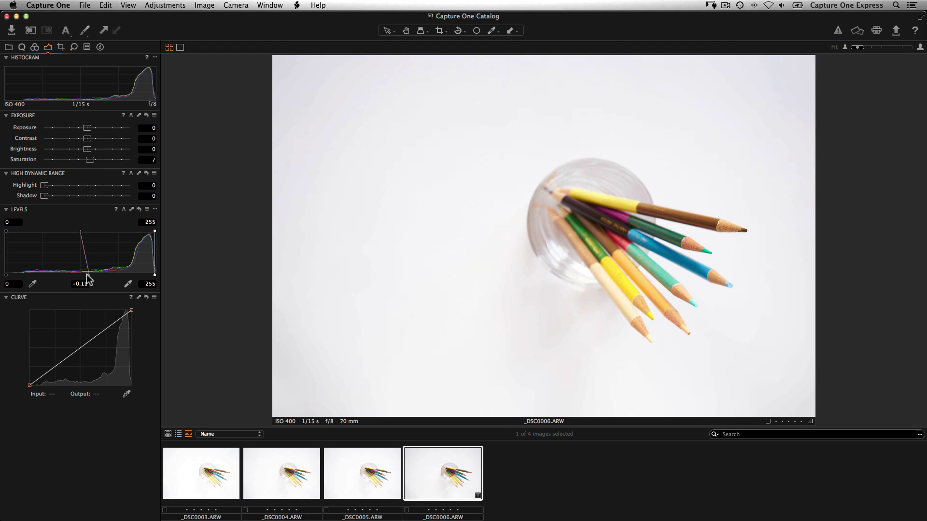
Step: Apply a -2 EV vignette to _DSC0006 and paste it onto all four captures
left_click(60, 46)
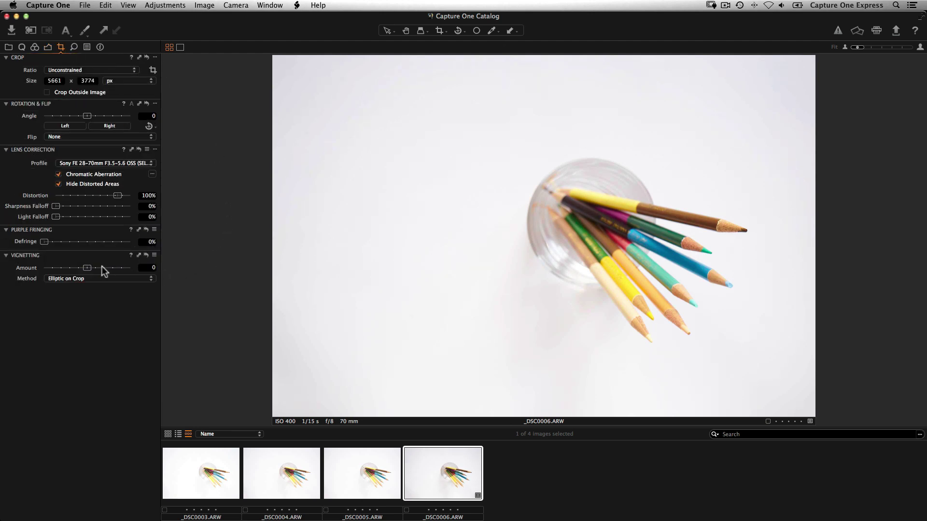
left_click_drag(88, 268, 66, 268)
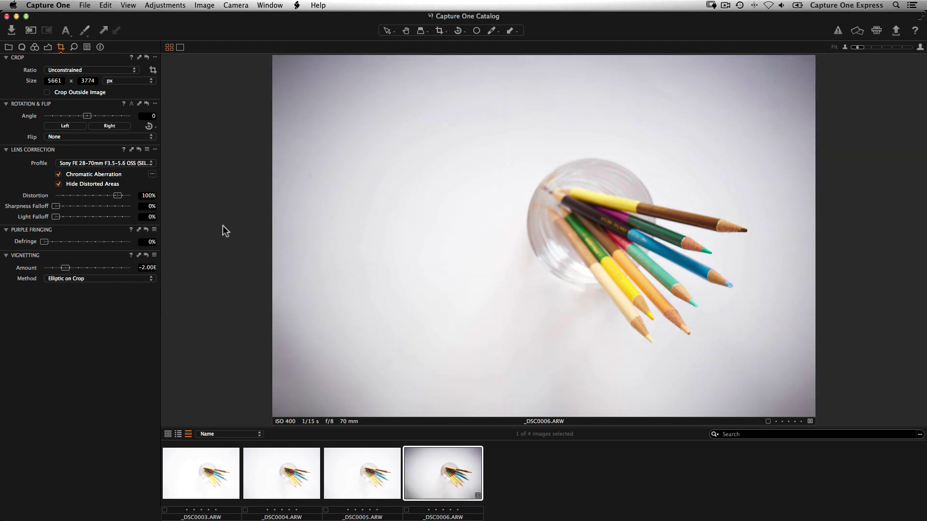
left_click(102, 32)
left_click(209, 478, "shift")
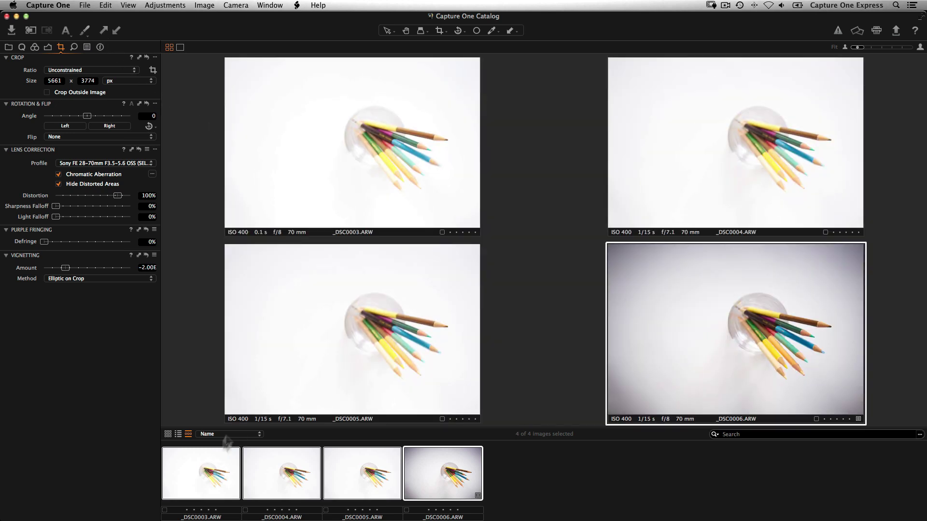
left_click(117, 32)
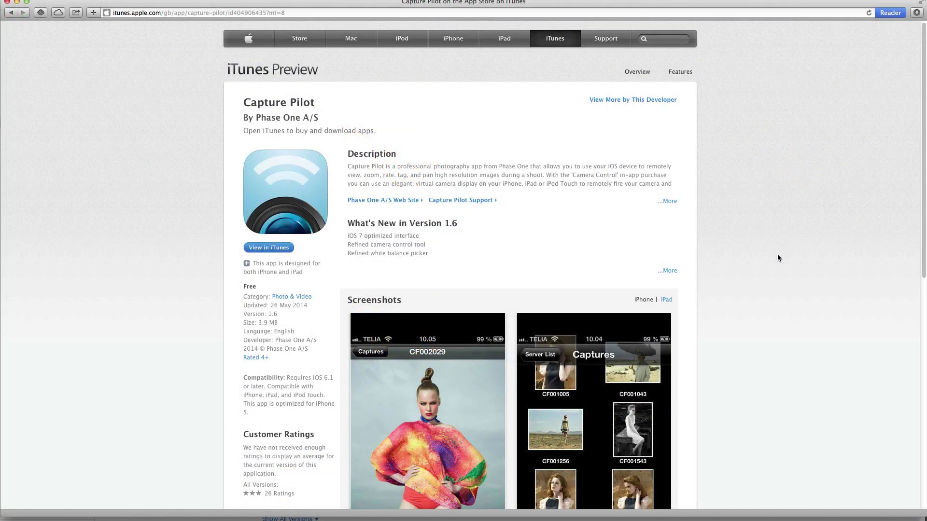
scroll(777, 256, "down", 5)
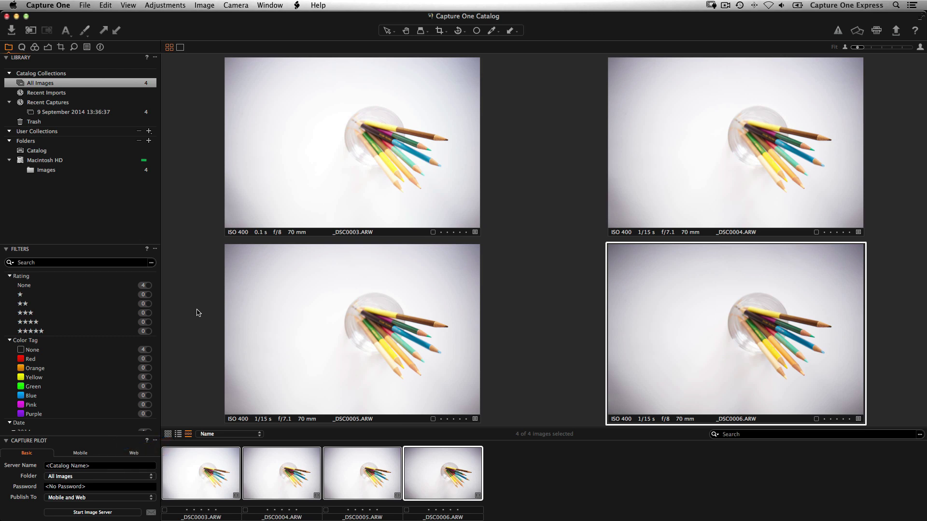
Step: Keep All Images as the shared folder and show the Publish To choices
left_click(147, 478)
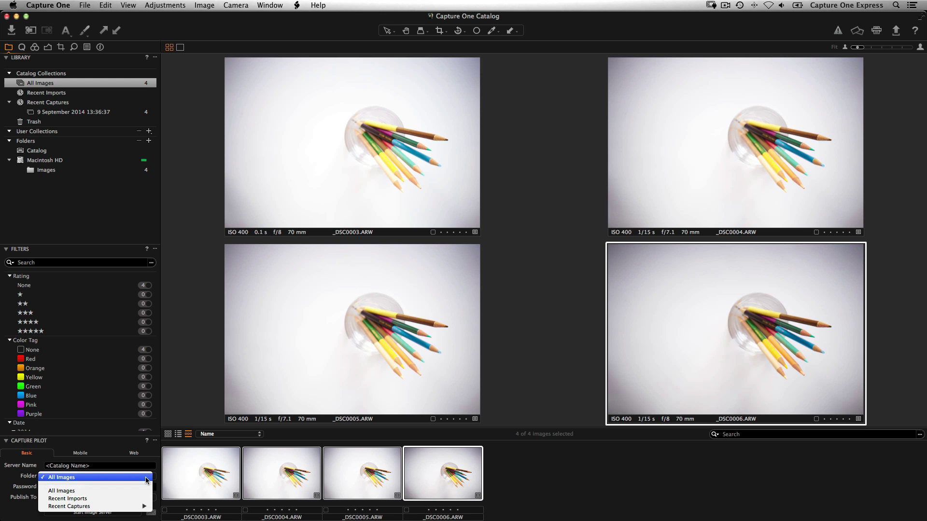
left_click(147, 478)
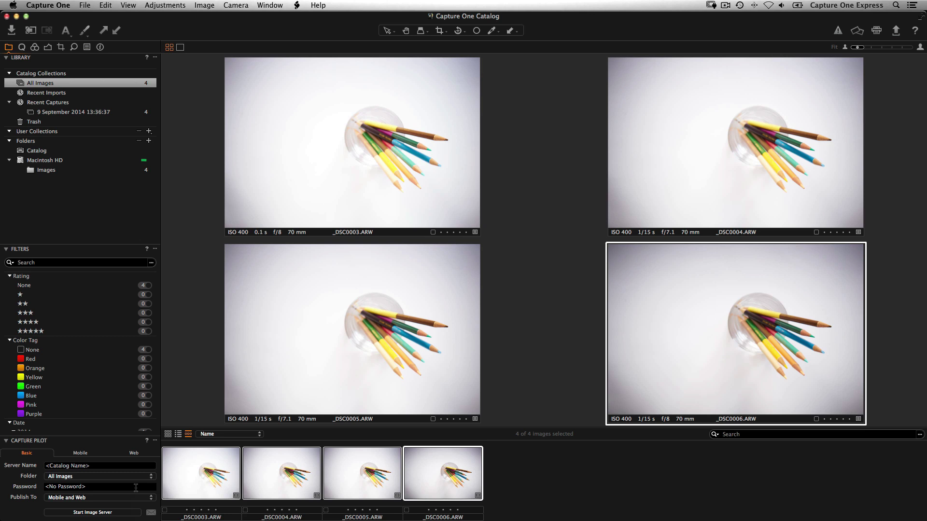
left_click(151, 498)
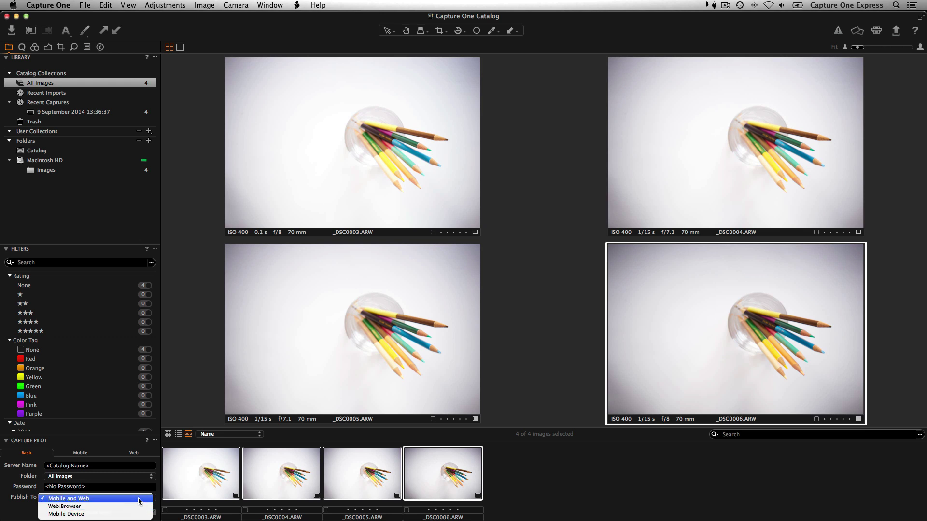
Step: Keep publishing to Mobile and Web and disable Adjust images for mobile users
left_click(139, 499)
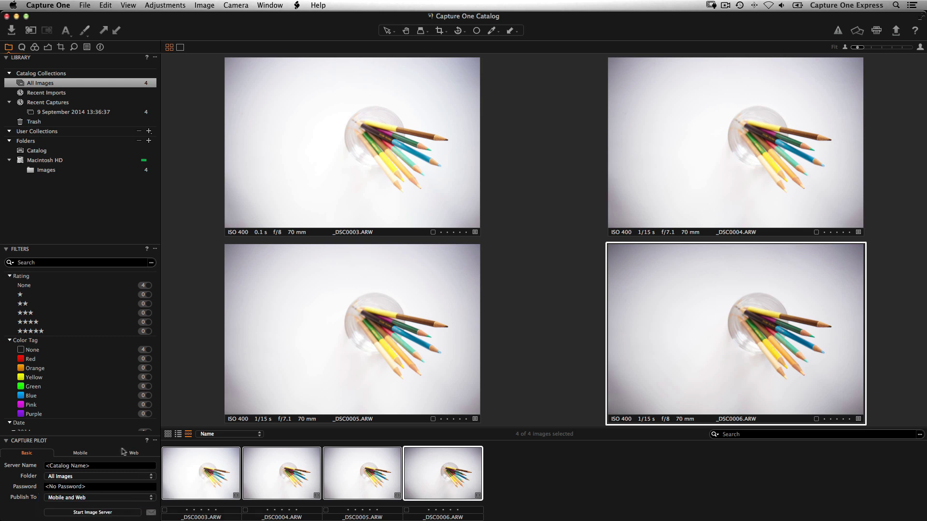
left_click(90, 455)
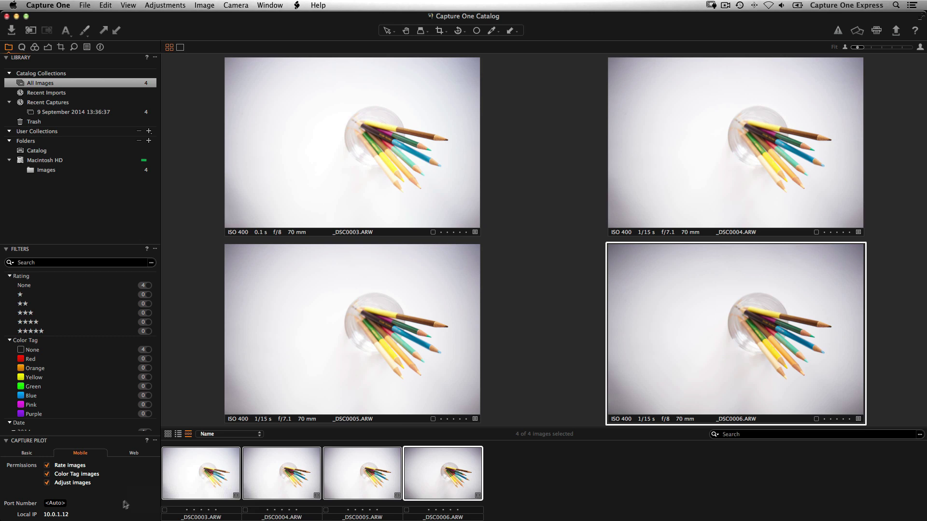
left_click(47, 483)
Step: Keep the Capture Pilot Classic web theme and start the image server
left_click(136, 454)
left_click(142, 465)
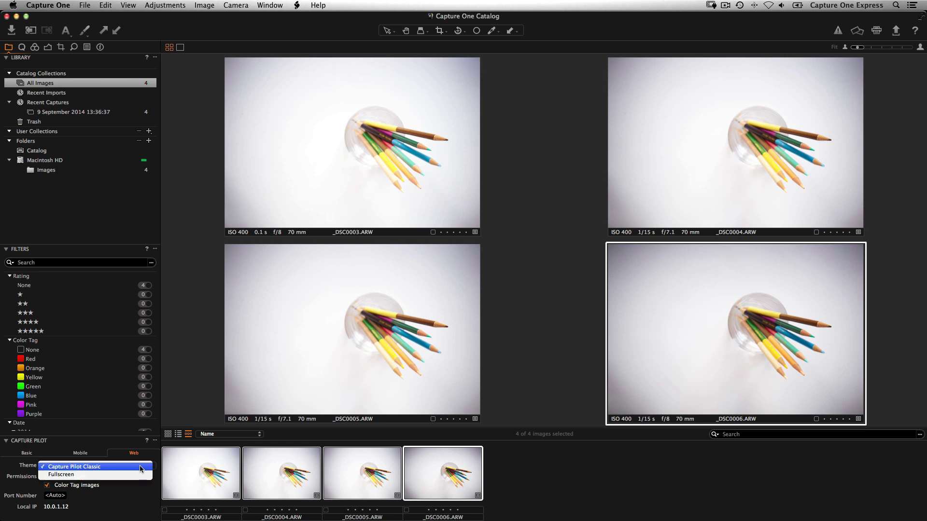
left_click(140, 465)
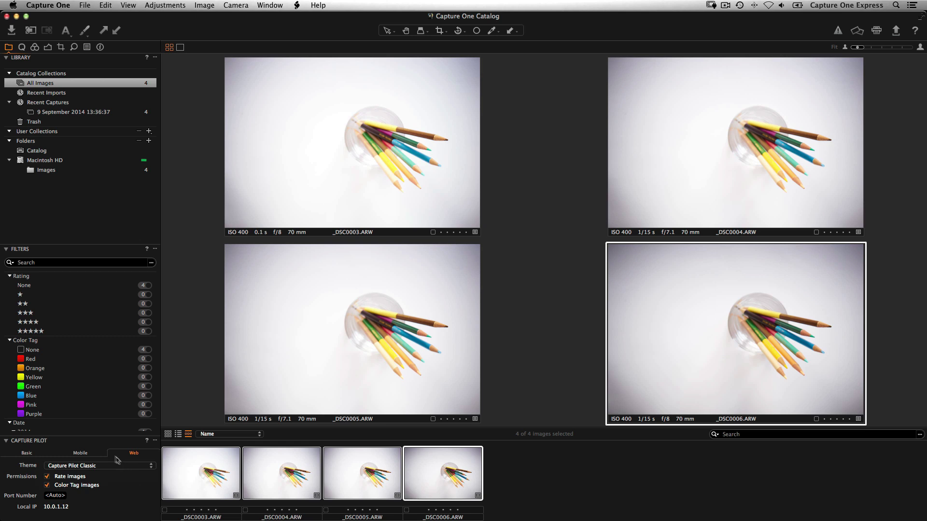
left_click(34, 454)
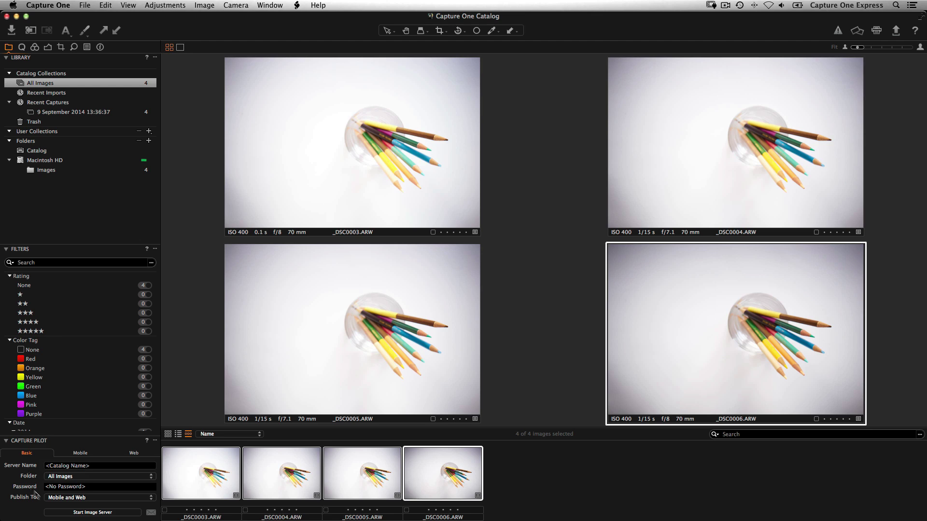
left_click(62, 513)
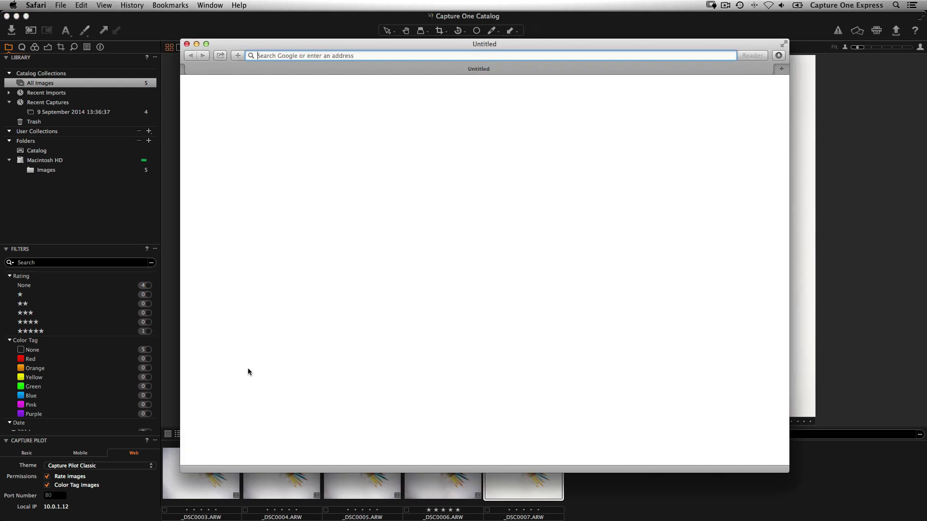
Step: Load the shared gallery at 10.0.1.12 in Safari and open _DSC0006
type("10")
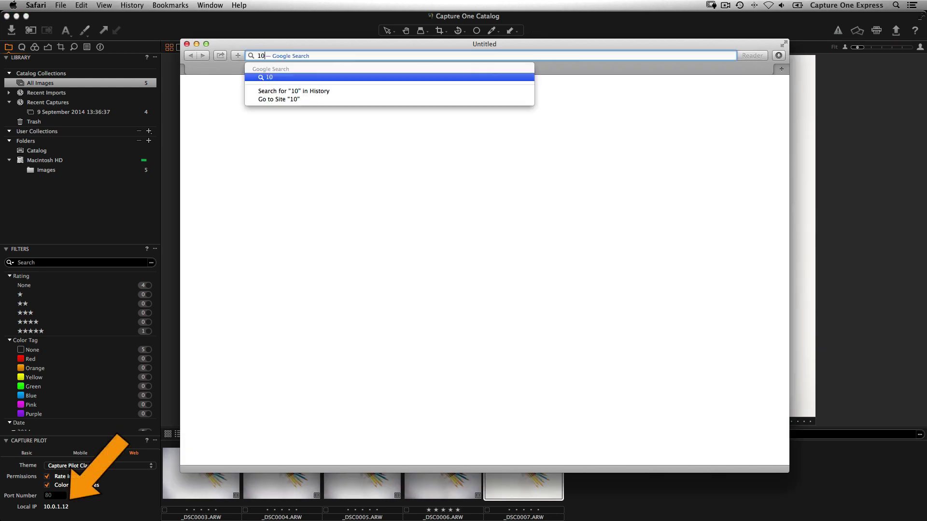
type(".0.1.12")
key("Return")
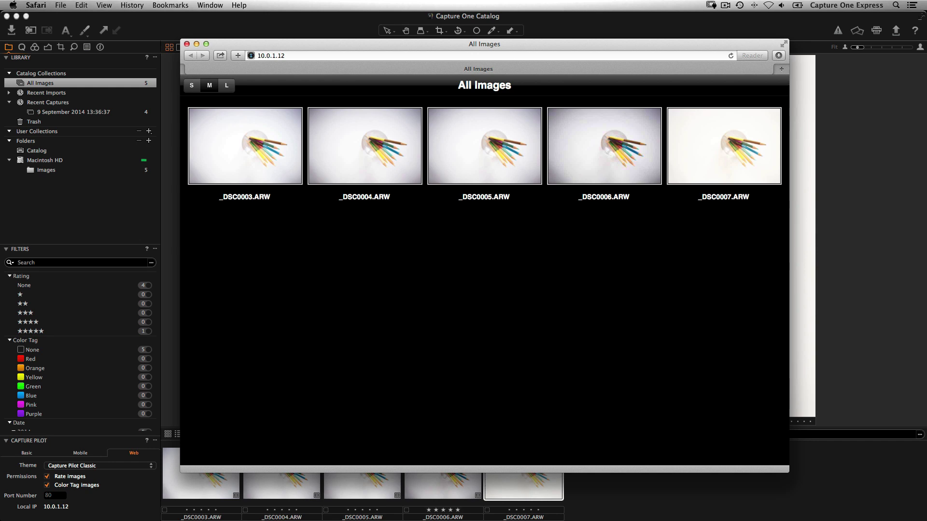
left_click(598, 156)
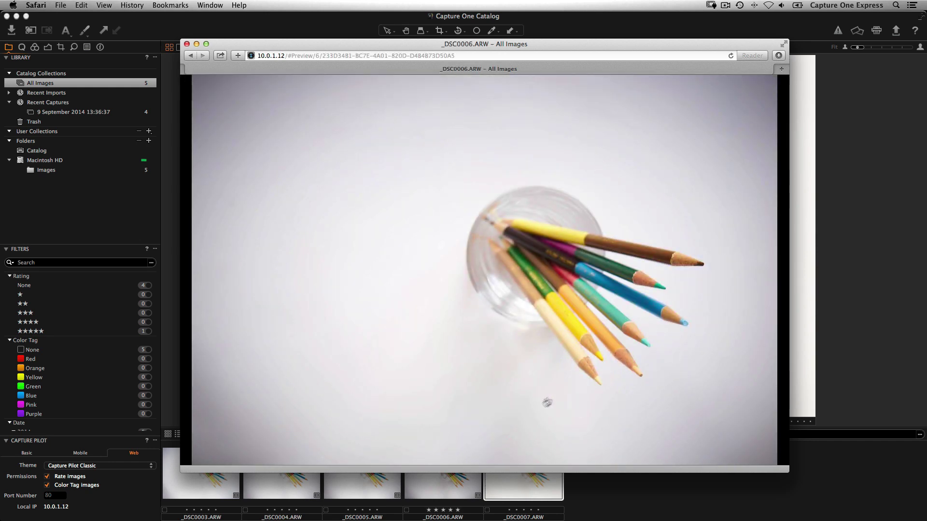
Step: Give _DSC0006 three stars and a red tag, then return to Capture One's basic server settings
left_click(516, 414)
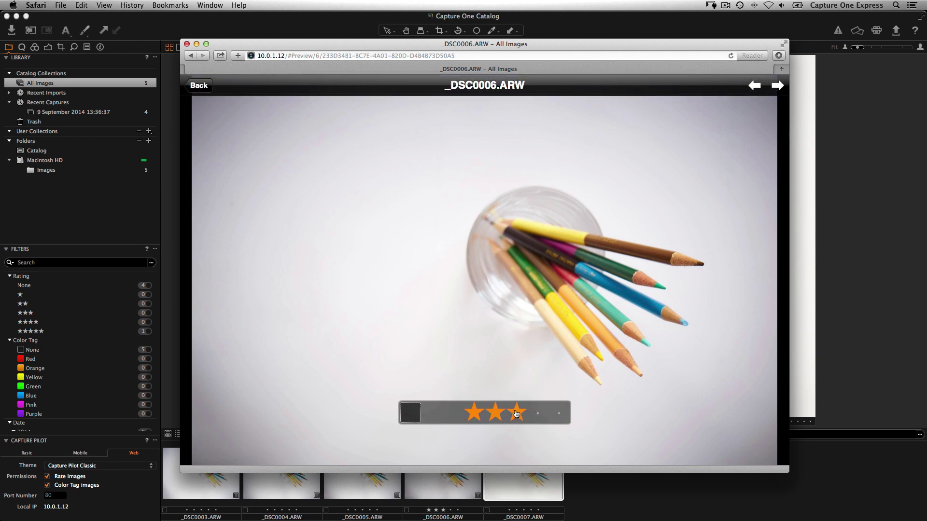
left_click(409, 413)
left_click(432, 414)
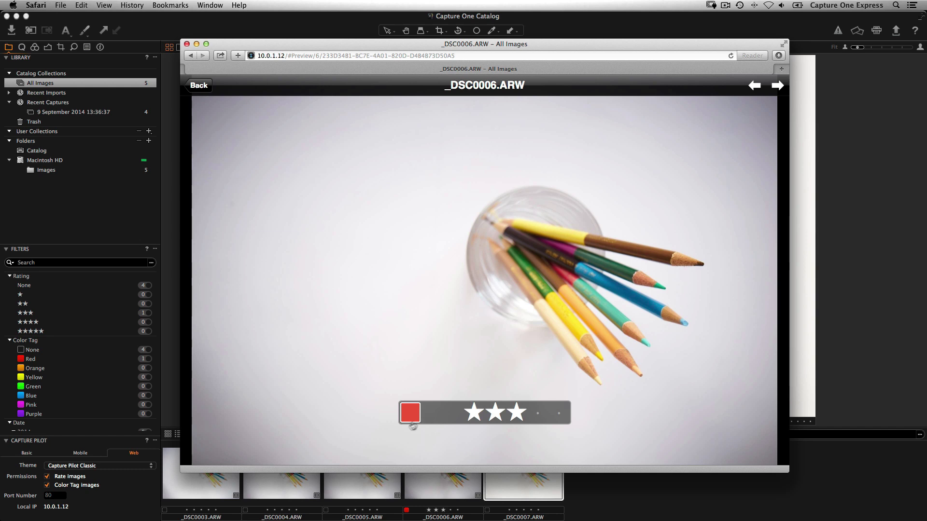
left_click(144, 481)
left_click(36, 452)
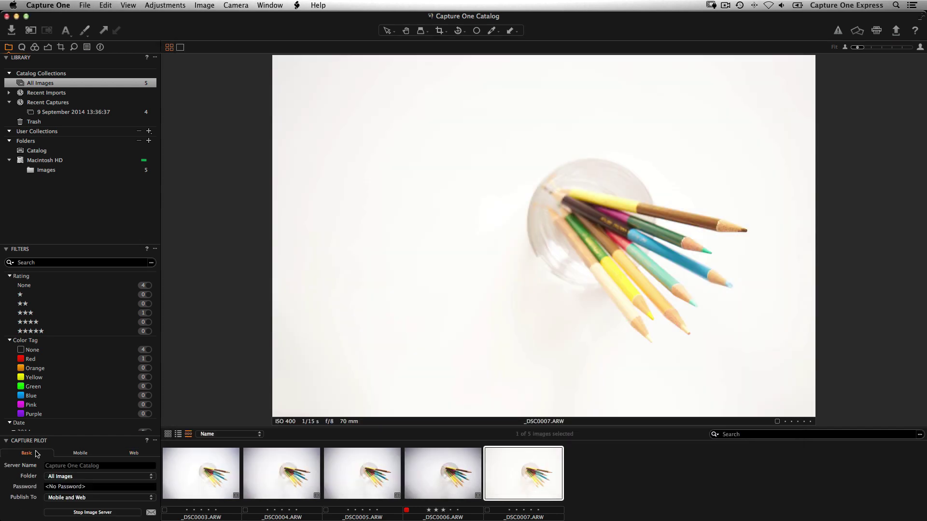